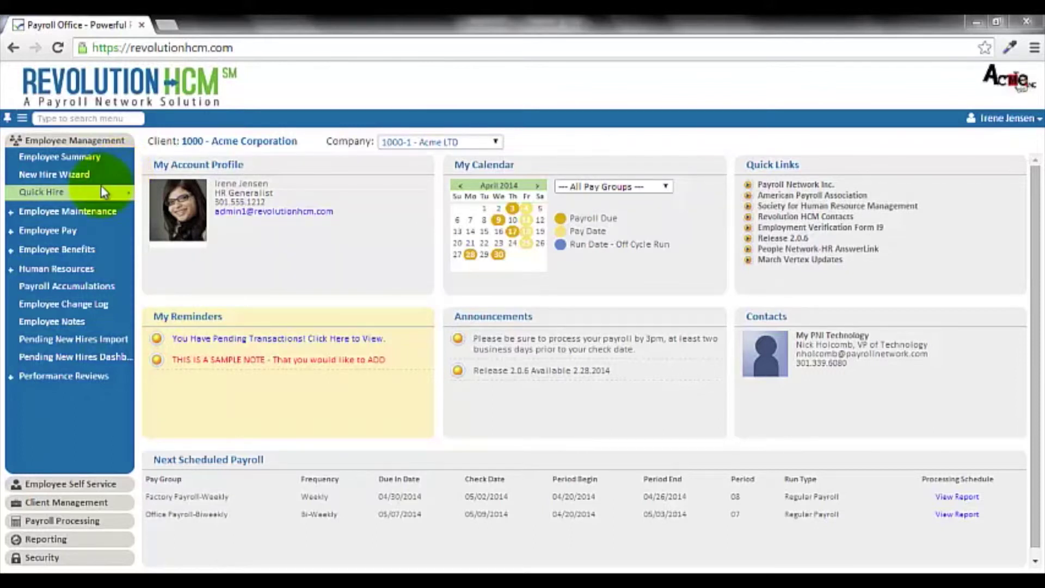
Open the Employee Management Quick Hire form for a new Acme Corporation employee
{"action": "left_click", "coordinate": [59, 199]}
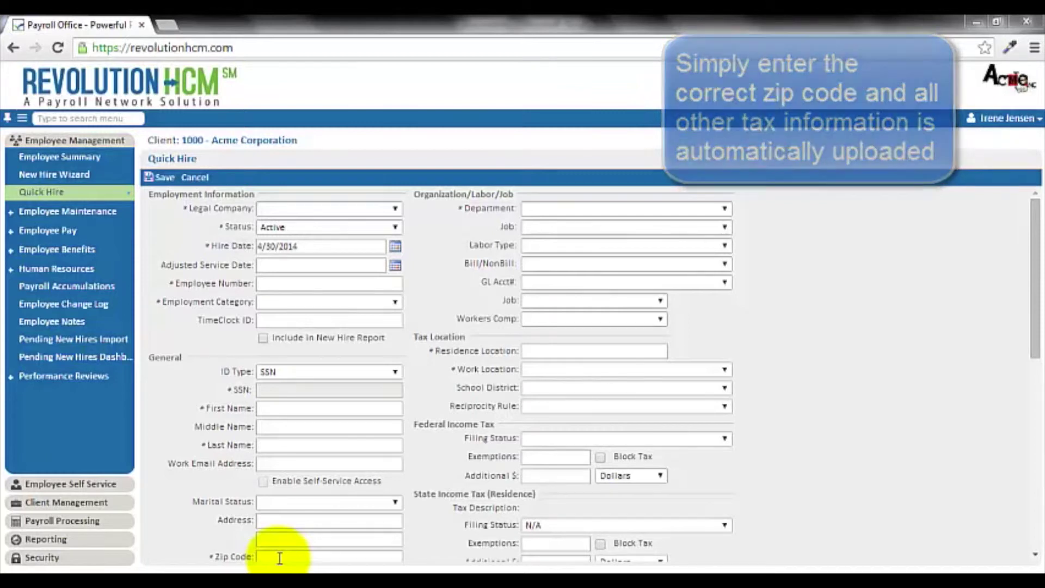
Enter zip code 16148 and pick Hermitage, PA so city, state and tax sections auto-fill
{"action": "left_click", "coordinate": [279, 556]}
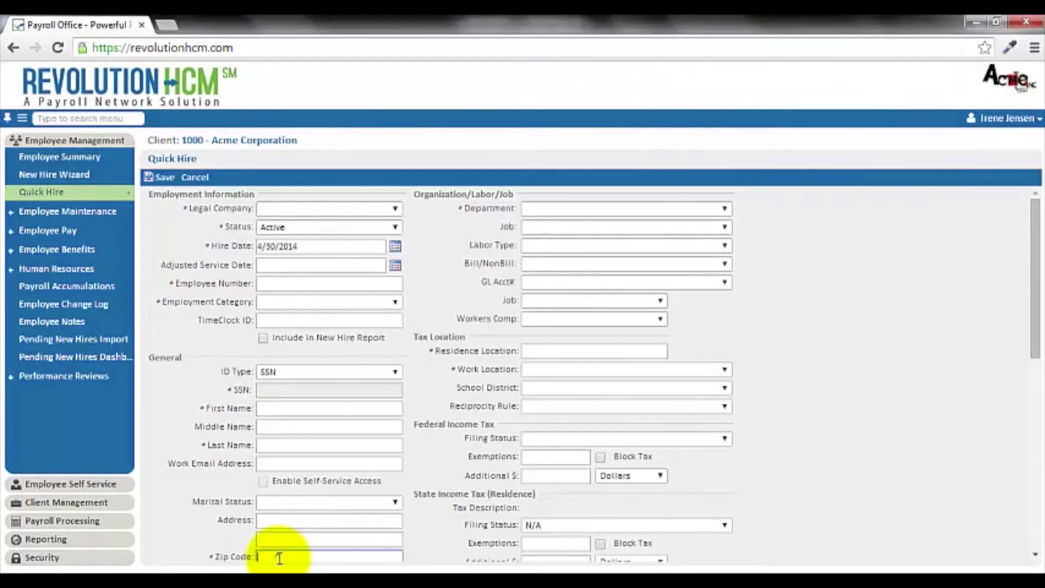
{"action": "type", "text": "16148"}
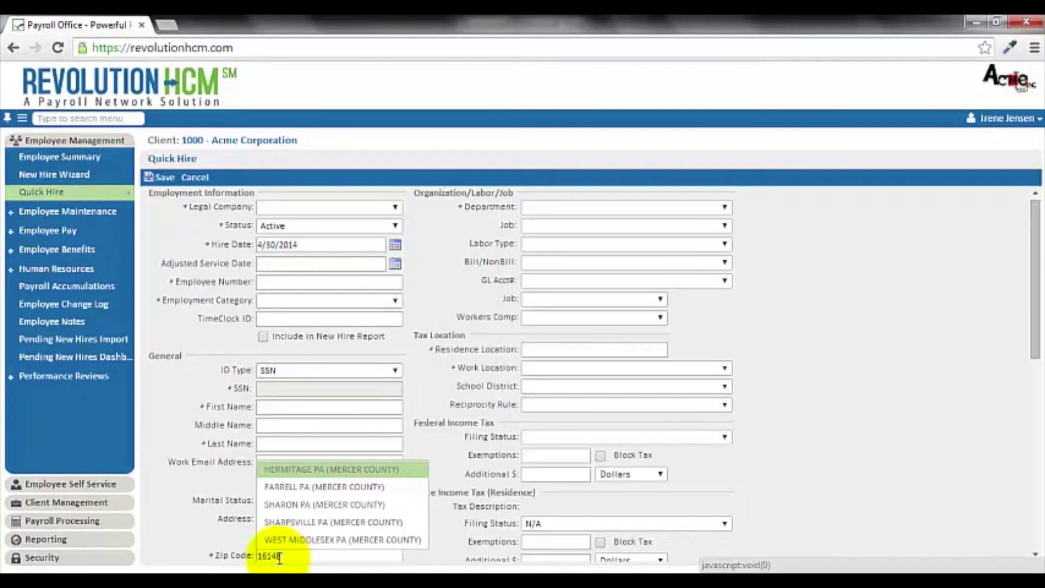
{"action": "left_click", "coordinate": [315, 471]}
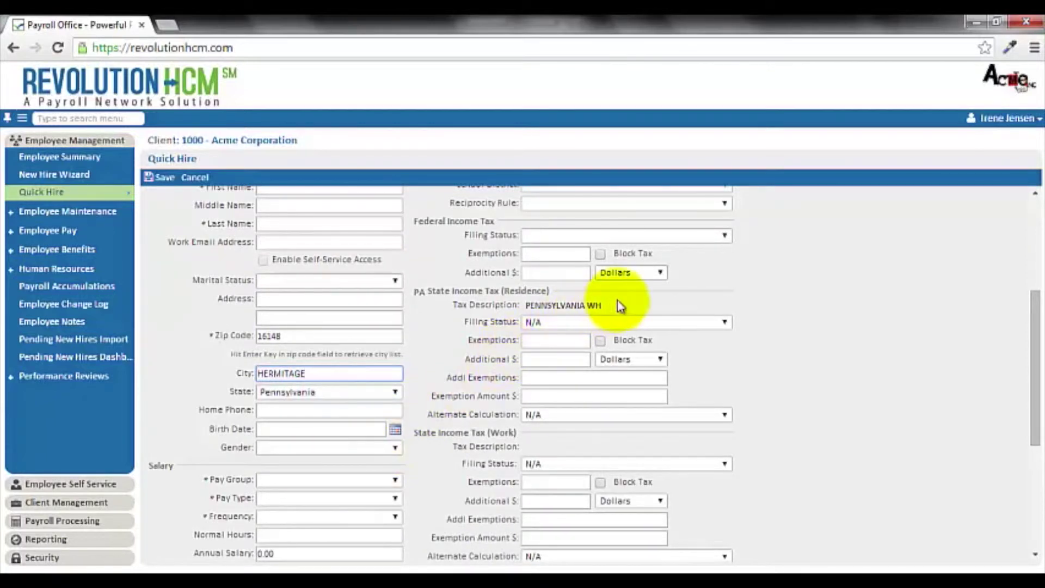
{"action": "scroll", "coordinate": [618, 304], "scroll_direction": "down", "scroll_amount": 1}
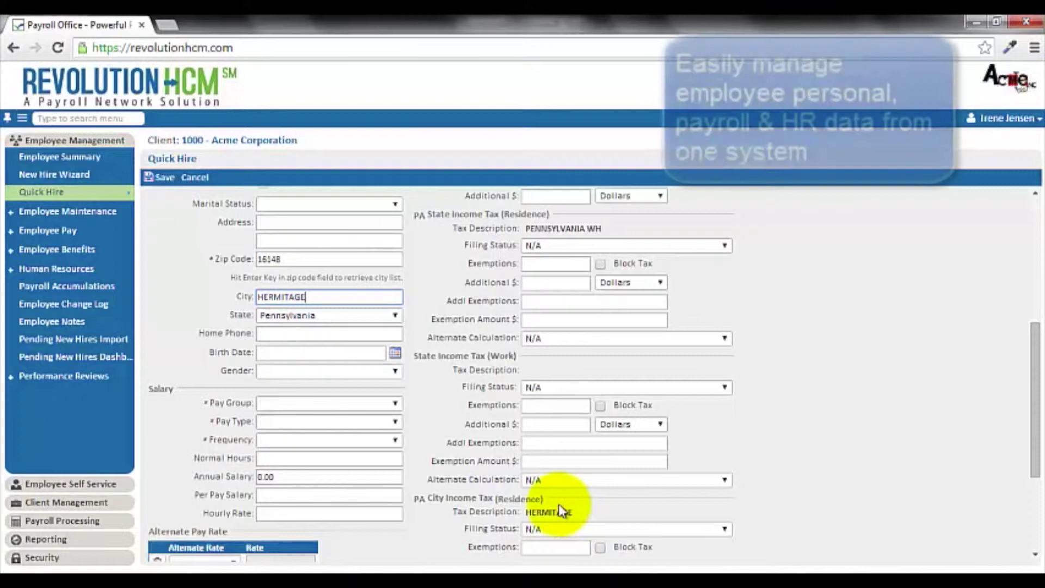
Expand the Employee Maintenance, Employee Pay and Human Resources menu nodes
{"action": "left_click", "coordinate": [12, 213]}
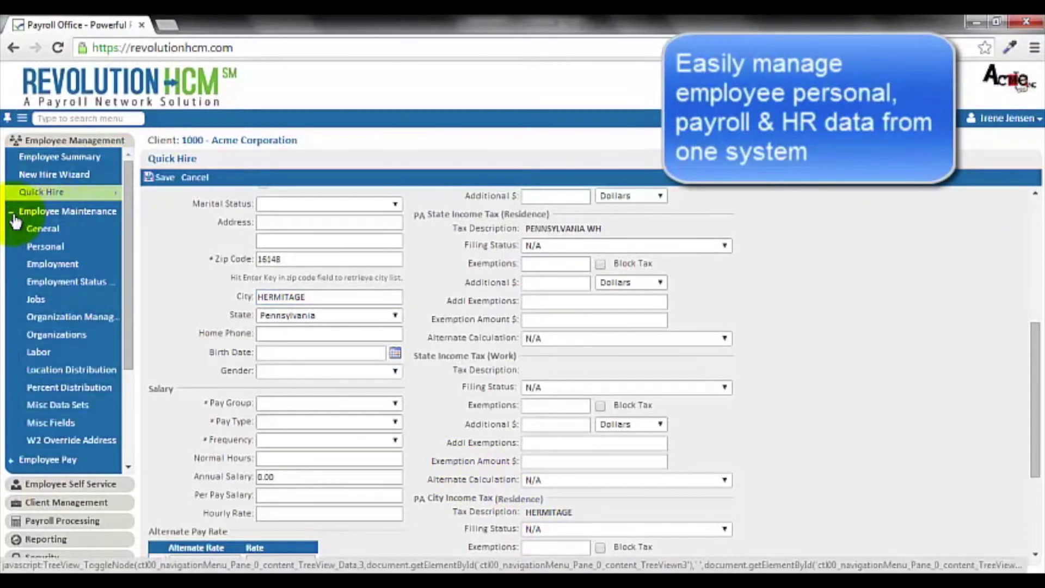
{"action": "scroll", "coordinate": [24, 286], "scroll_direction": "down", "scroll_amount": 3}
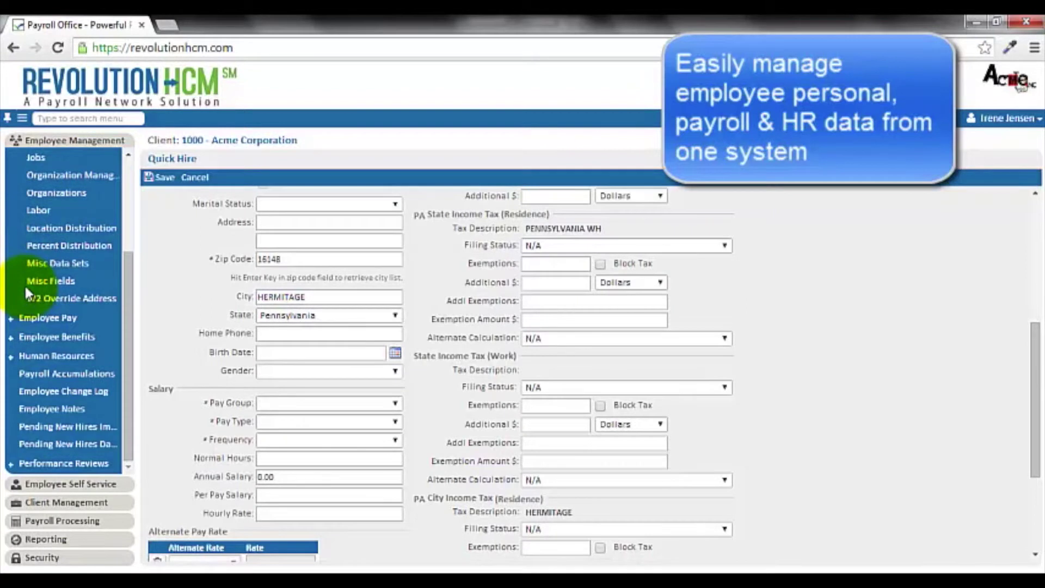
{"action": "left_click", "coordinate": [12, 319]}
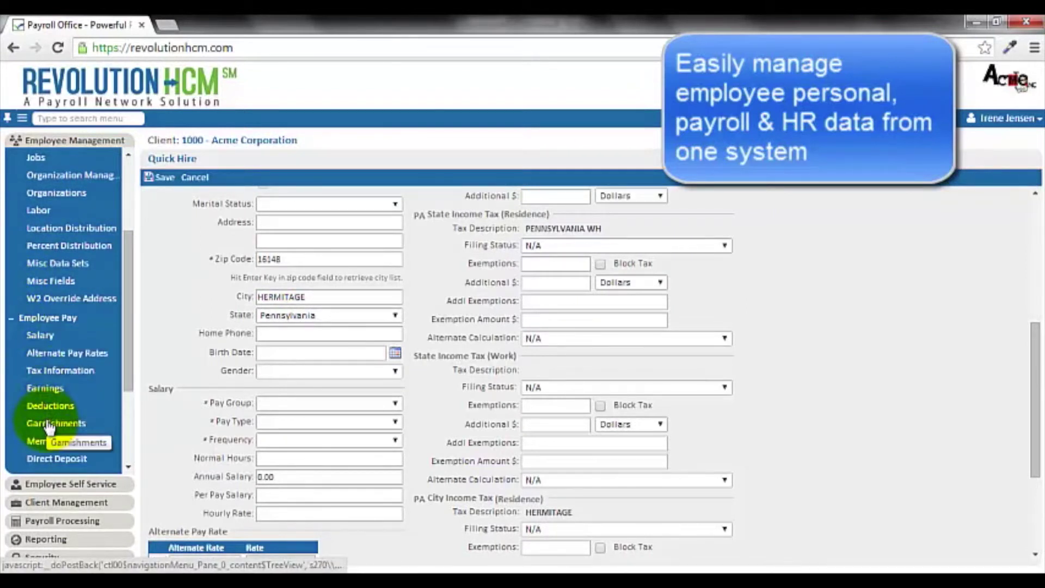
{"action": "scroll", "coordinate": [49, 427], "scroll_direction": "down", "scroll_amount": 3}
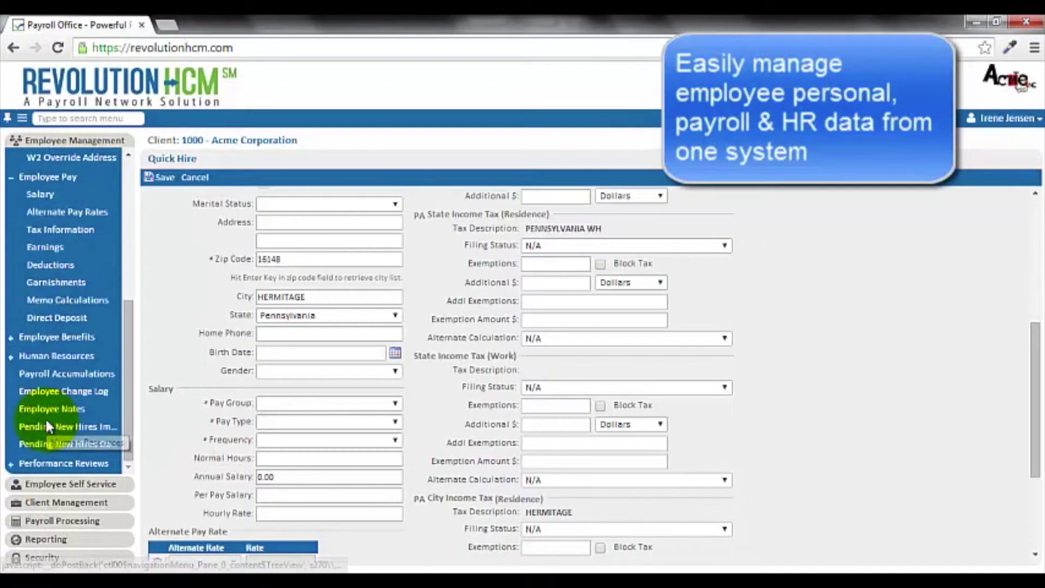
{"action": "left_click", "coordinate": [11, 357]}
{"action": "scroll", "coordinate": [20, 359], "scroll_direction": "down", "scroll_amount": 2}
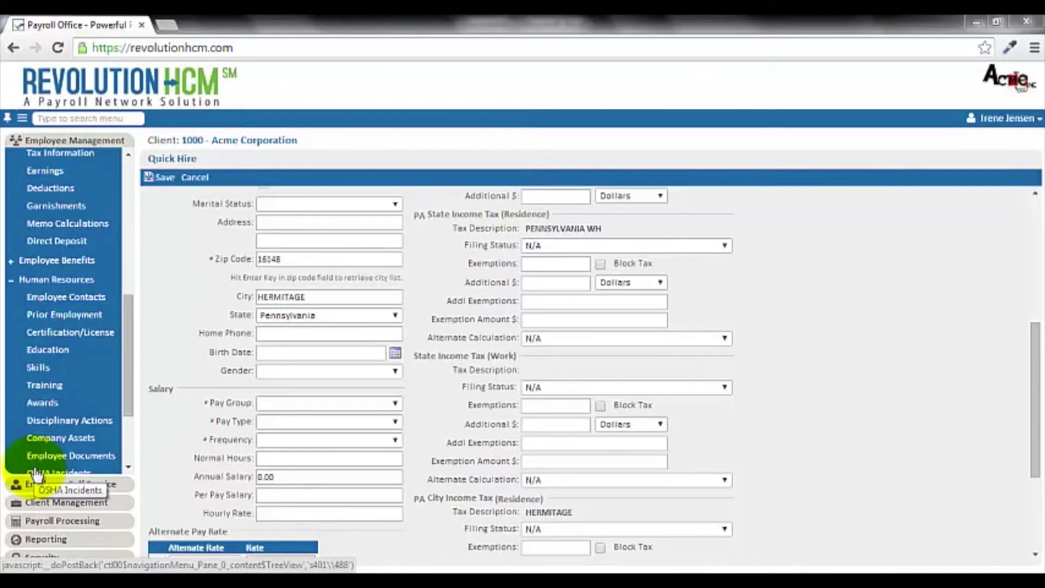
Go to Payroll Entry > Timecard Import, discarding the unsaved quick hire form
{"action": "left_click", "coordinate": [61, 521]}
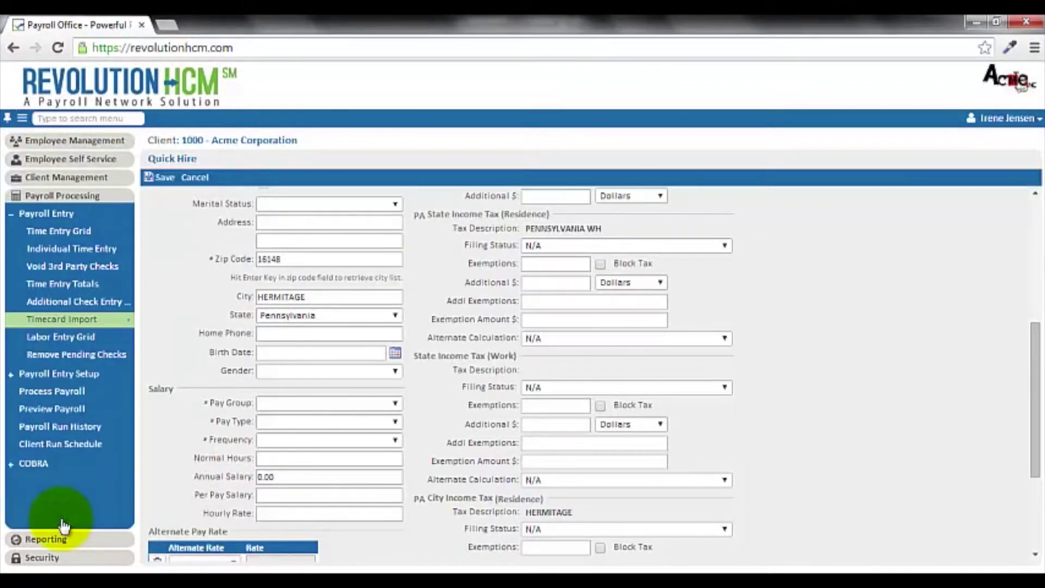
{"action": "left_click", "coordinate": [85, 325]}
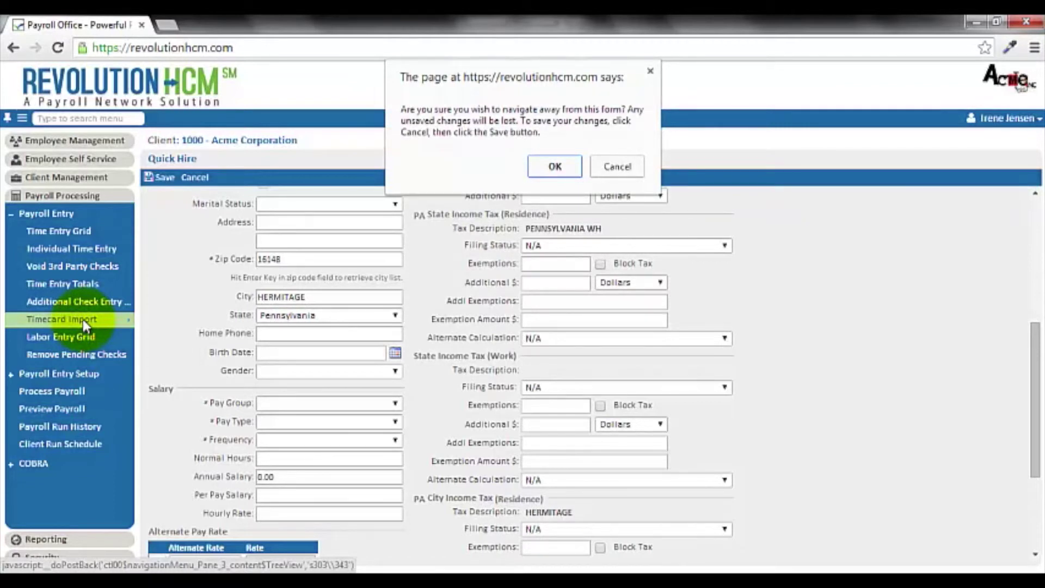
{"action": "left_click", "coordinate": [547, 171]}
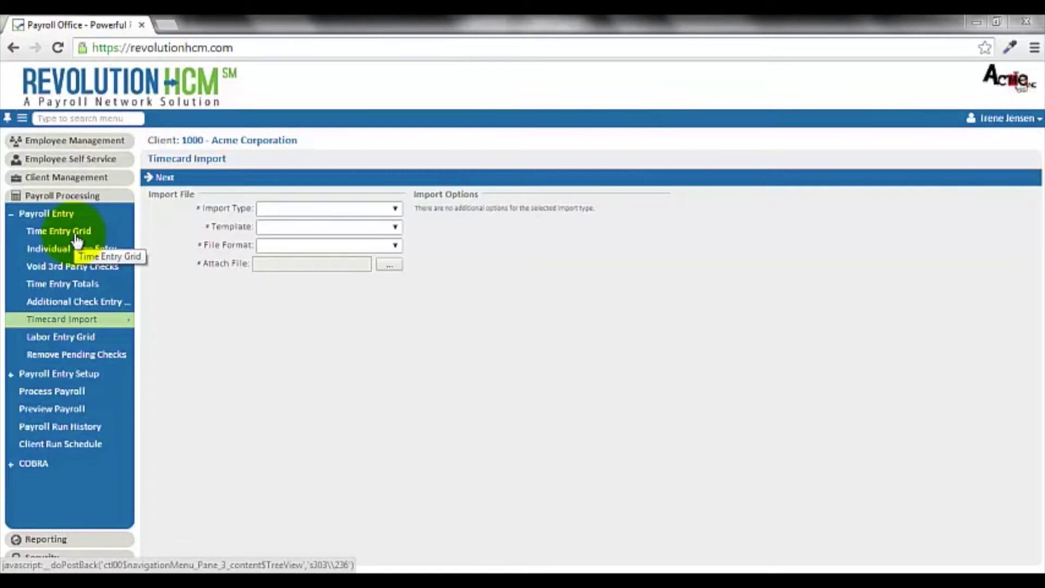
In the 5/2/2014 Time Entry Grid, add two 0.00-hour split lines under the employee's row
{"action": "left_click", "coordinate": [77, 237]}
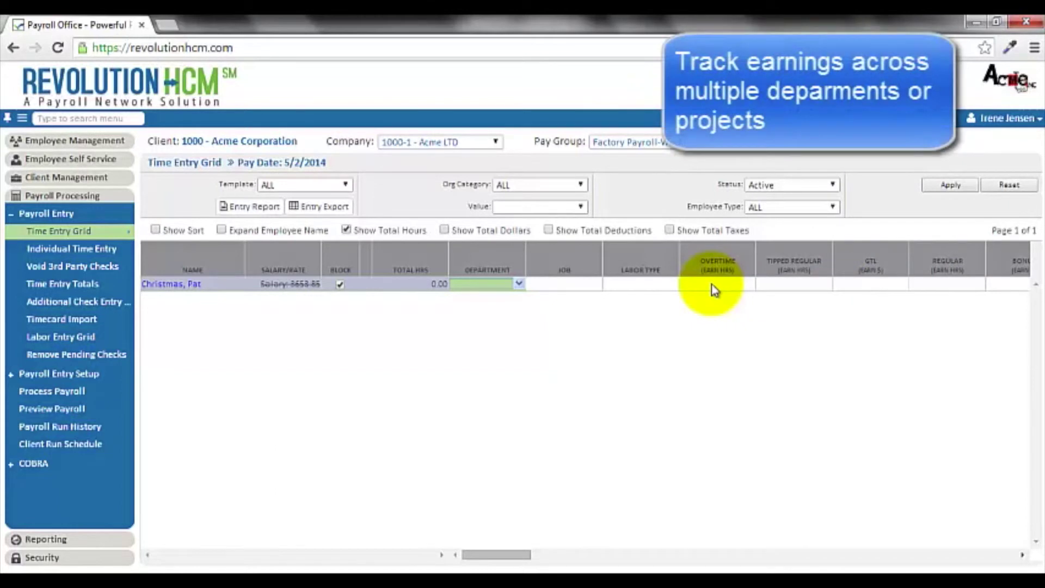
{"action": "left_click", "coordinate": [501, 288]}
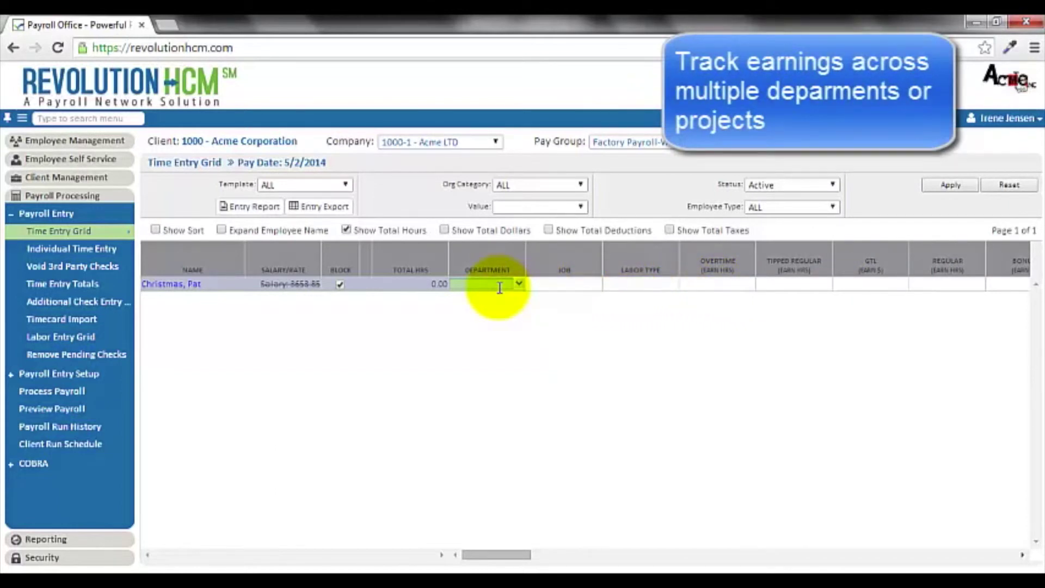
{"action": "key", "text": "Down"}
{"action": "key", "text": "Down"}
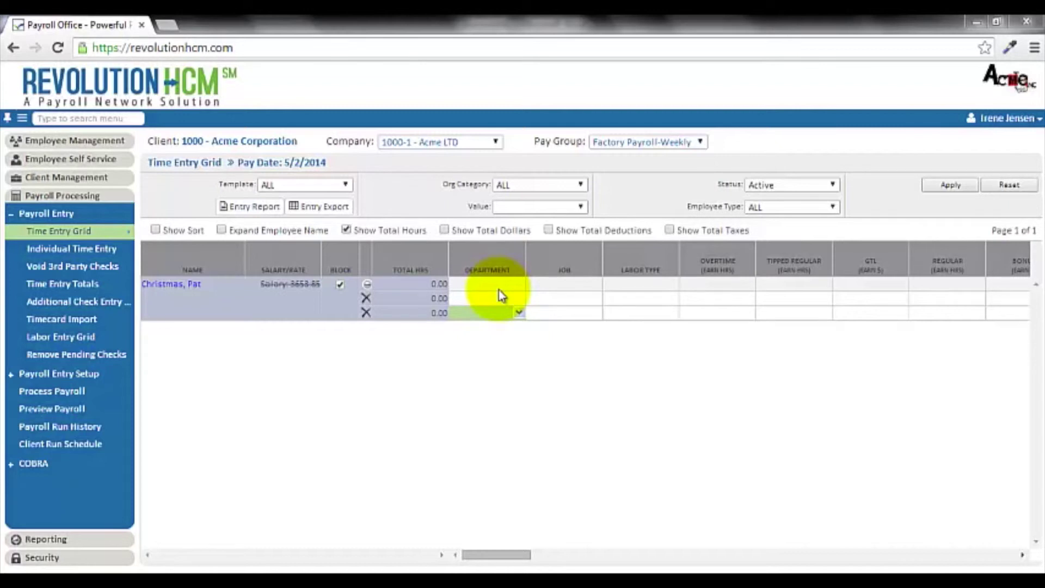
In Individual Time Entry, preview the 5/2/2014 regular check: 5000.00 gross, 3120.62 net
{"action": "left_click", "coordinate": [98, 252]}
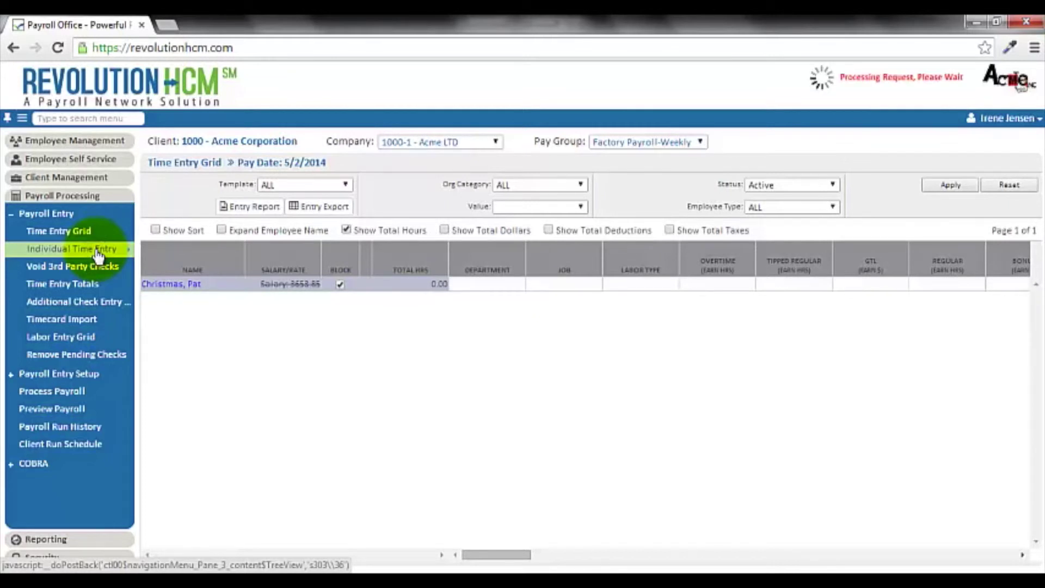
{"action": "scroll", "coordinate": [226, 330], "scroll_direction": "down", "scroll_amount": 3}
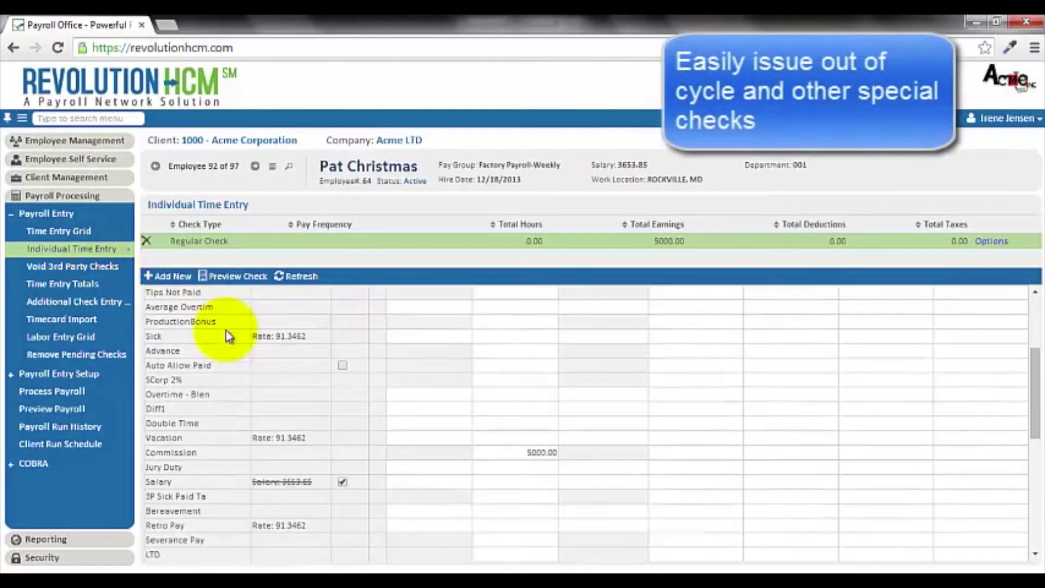
{"action": "scroll", "coordinate": [478, 462], "scroll_direction": "down", "scroll_amount": 10}
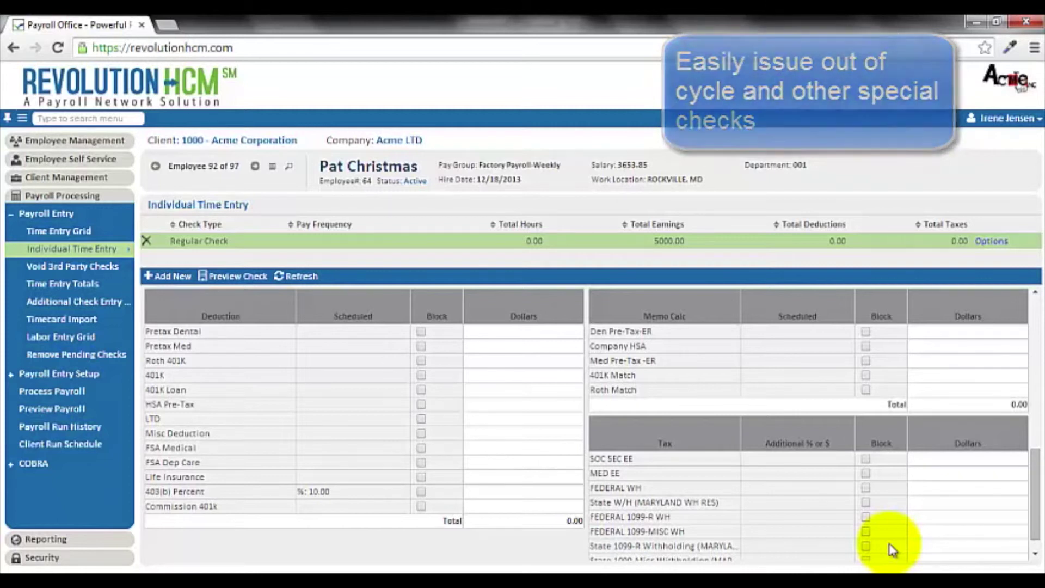
{"action": "left_click", "coordinate": [240, 276]}
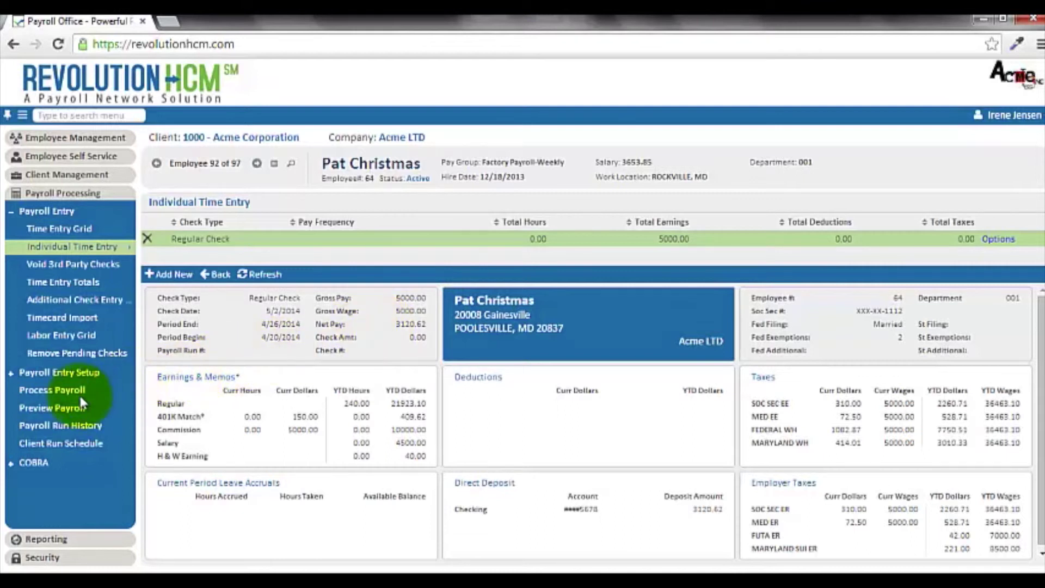
Preview Office Payroll-Biweekly with the Payroll Summary report, then process the 5/9/2014 regular run
{"action": "left_click", "coordinate": [63, 395]}
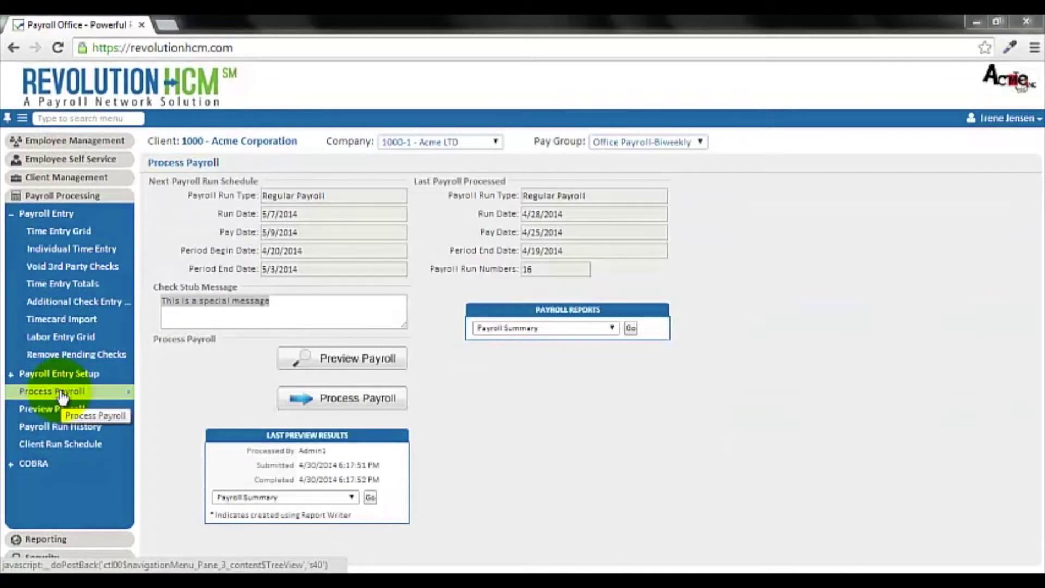
{"action": "left_click", "coordinate": [311, 358]}
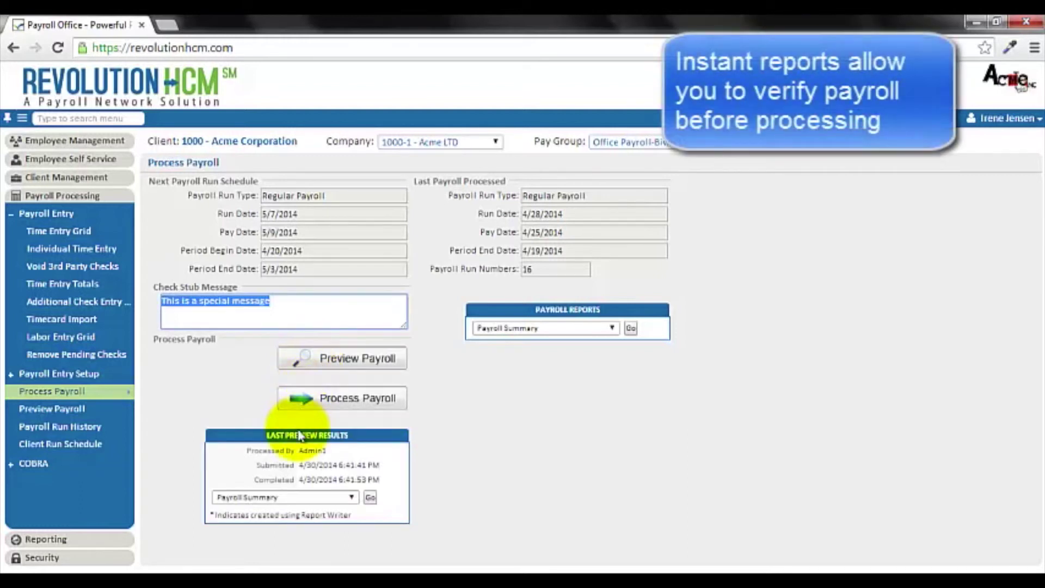
{"action": "left_click", "coordinate": [317, 497]}
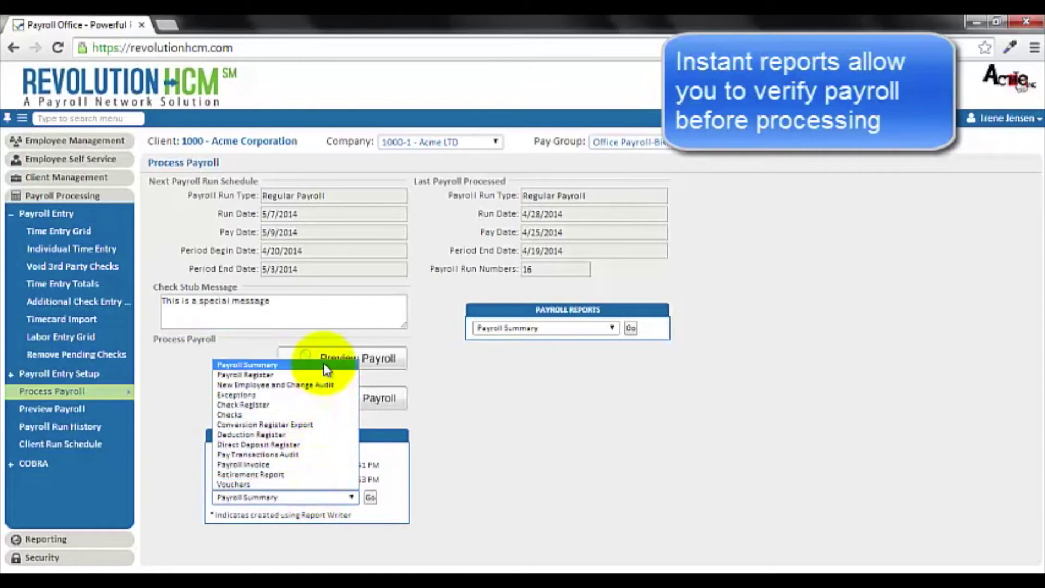
{"action": "left_click", "coordinate": [438, 395]}
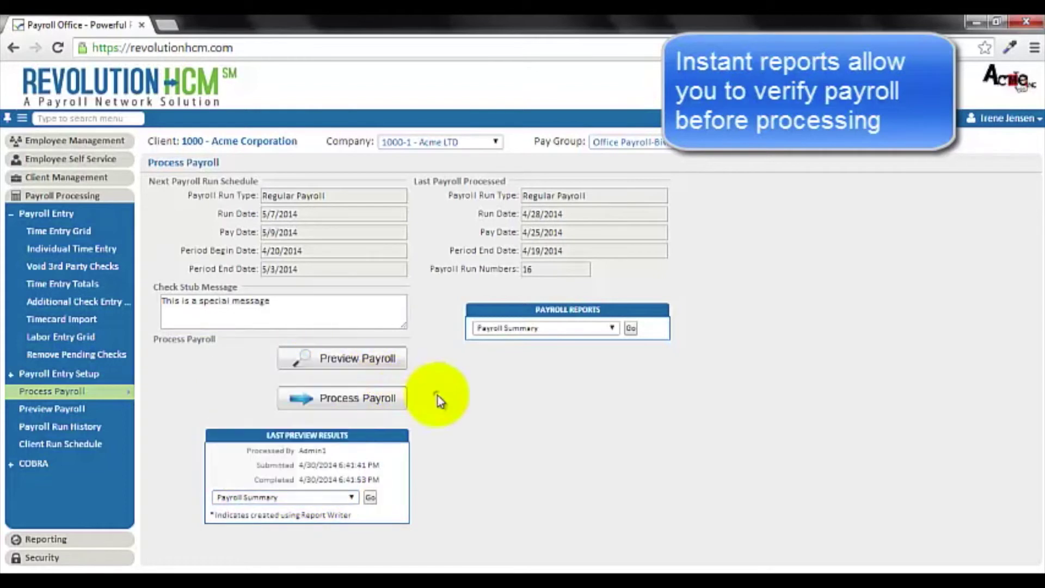
{"action": "left_click", "coordinate": [390, 407]}
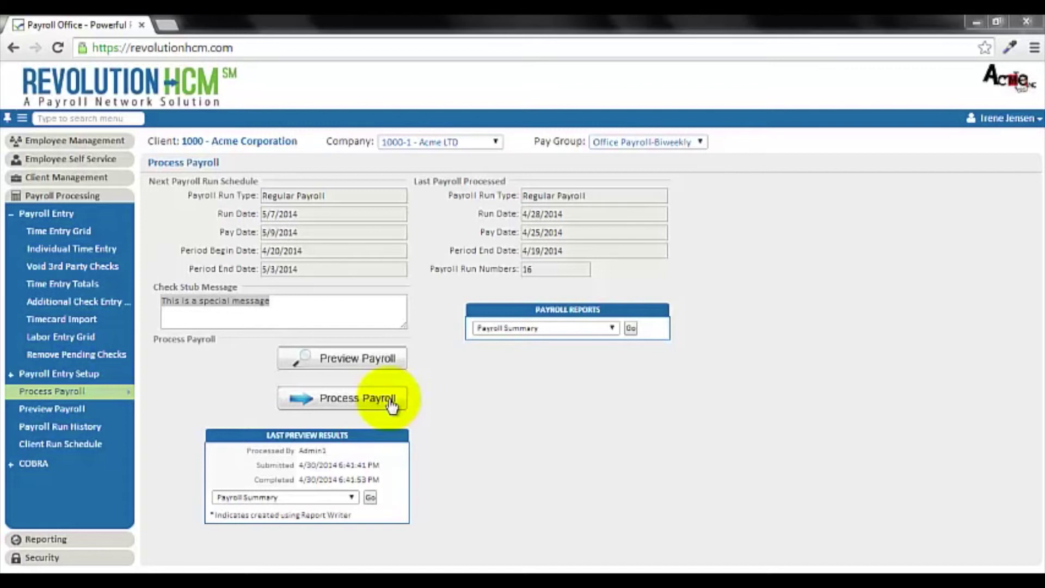
Browse the Reporting section's Report Archive, then move to Reports On-Demand
{"action": "left_click", "coordinate": [46, 540]}
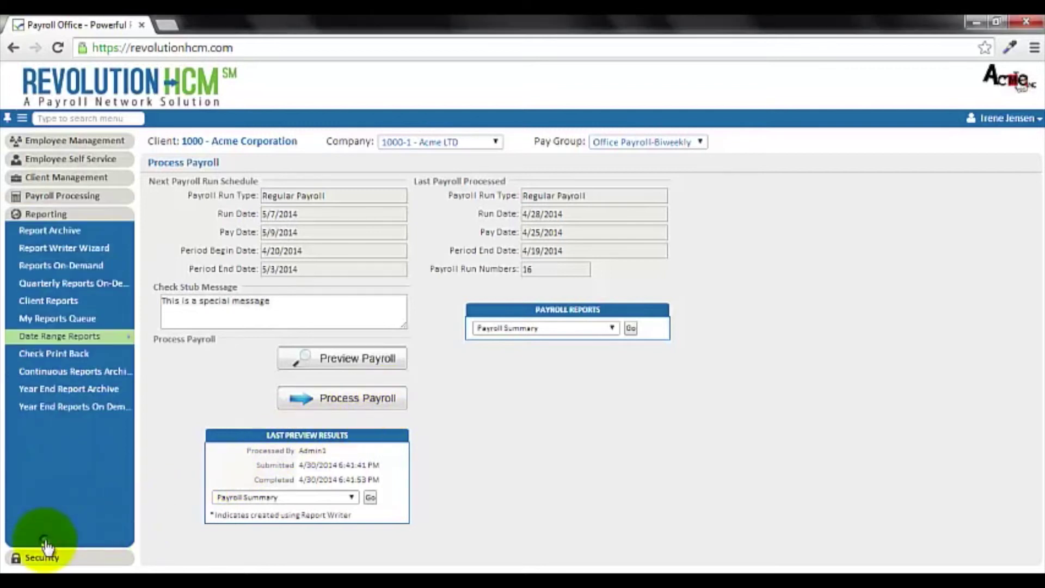
{"action": "left_click", "coordinate": [57, 234]}
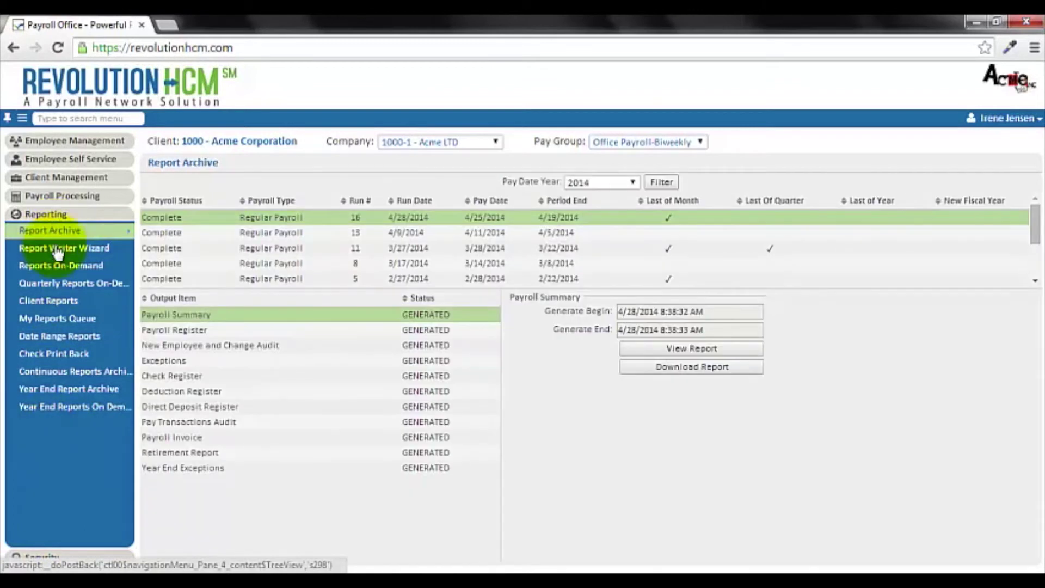
{"action": "left_click", "coordinate": [61, 267]}
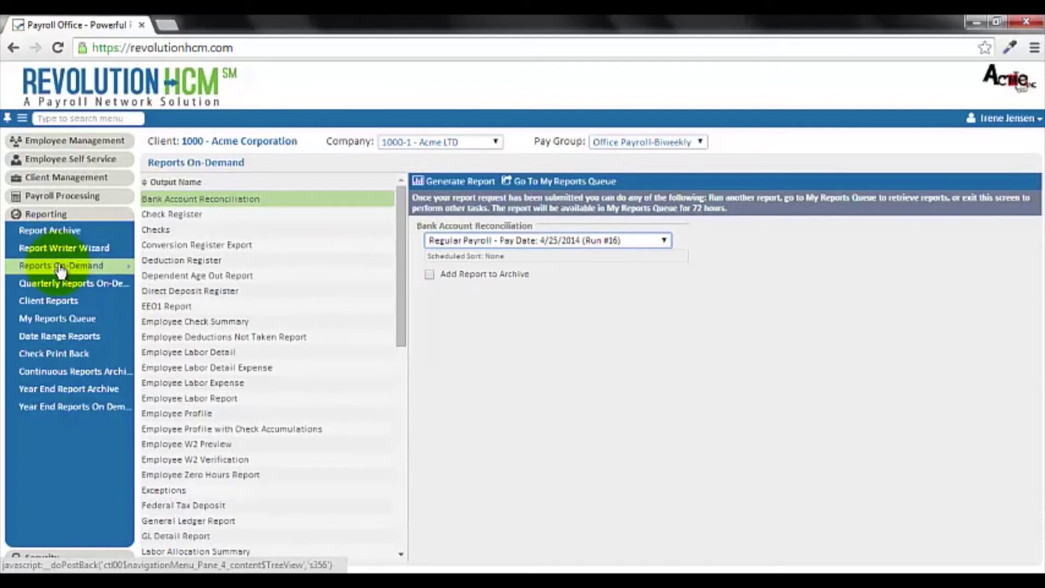
Set the Employee Check Summary date-range report to 3/30–4/30/2014, PDF, with no employee filter
{"action": "left_click", "coordinate": [63, 338]}
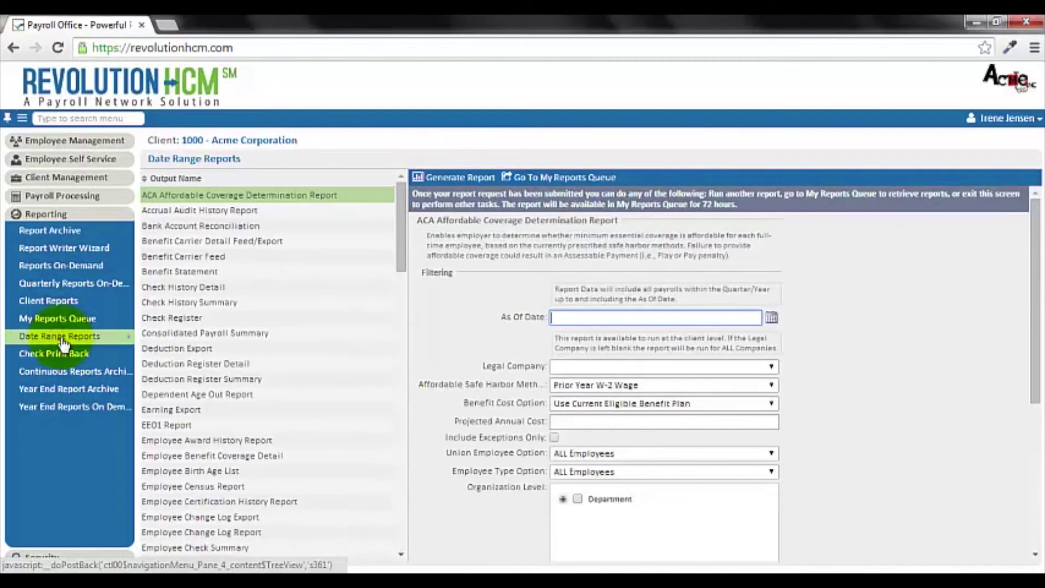
{"action": "left_click", "coordinate": [189, 549]}
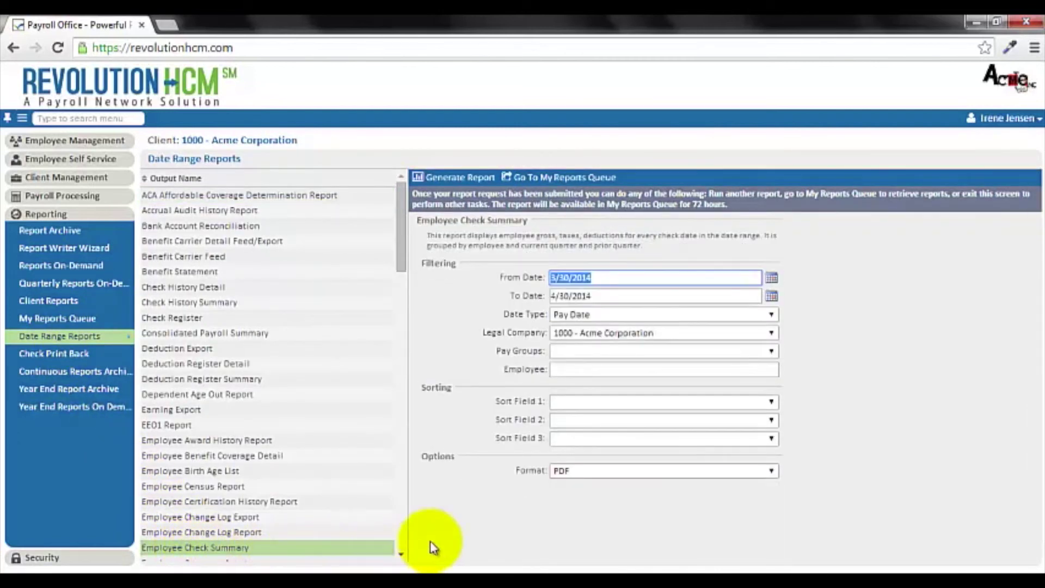
{"action": "left_click", "coordinate": [577, 472]}
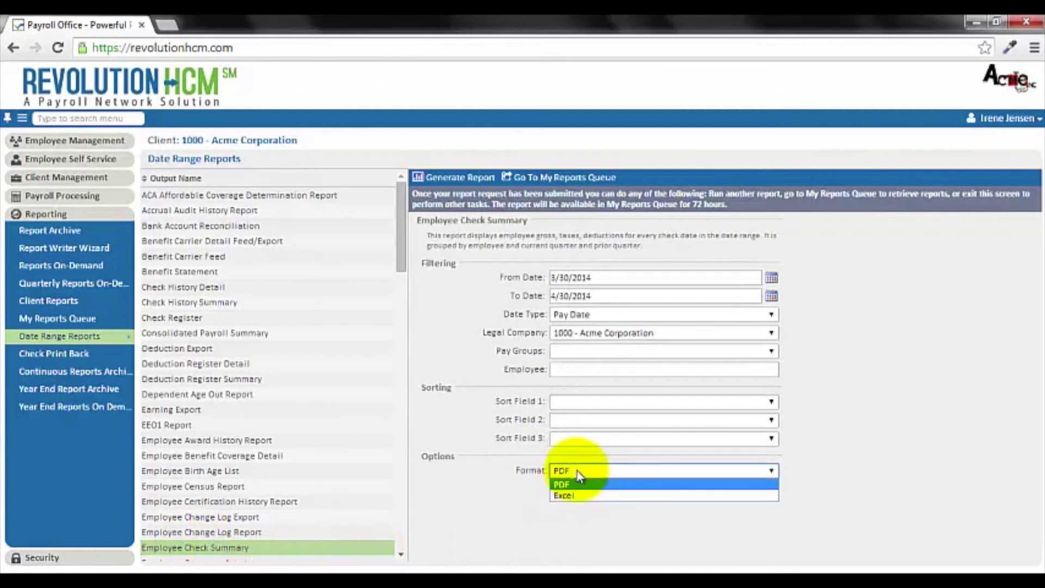
{"action": "left_click", "coordinate": [569, 370]}
{"action": "type", "text": "0"}
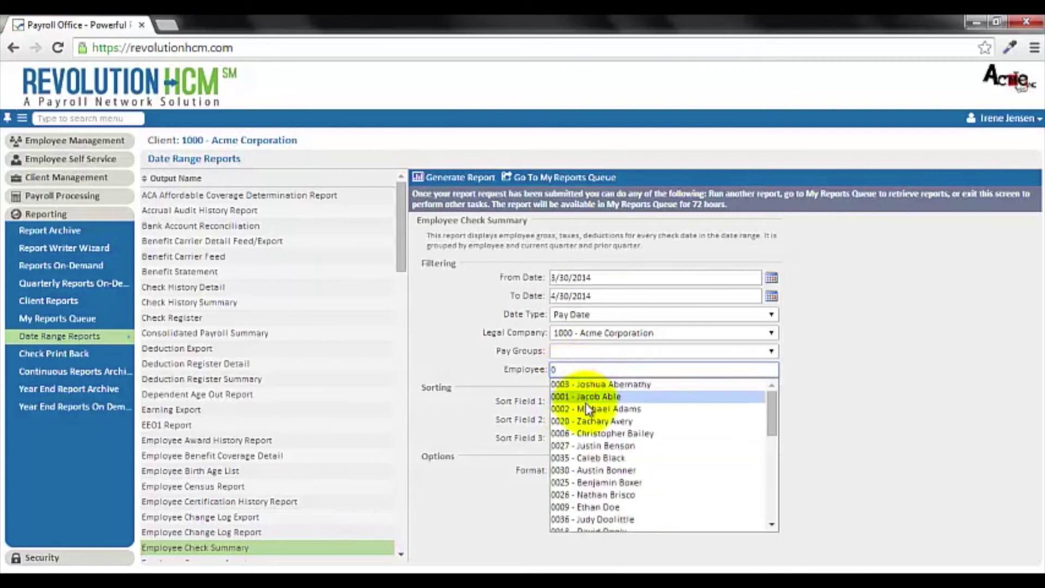
{"action": "left_click", "coordinate": [809, 488]}
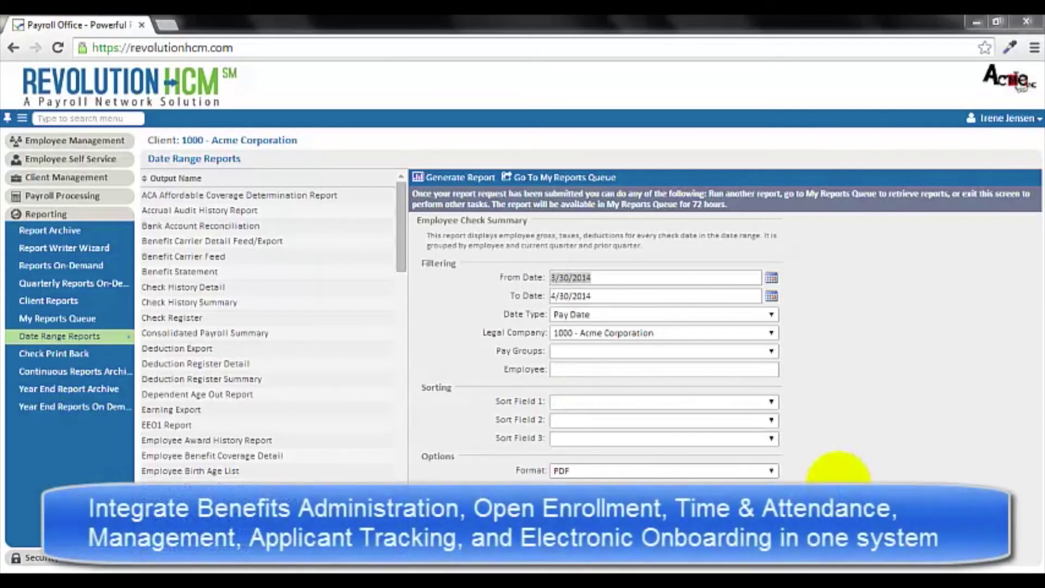
Choose Home from the user name menu to return to the dashboard
{"action": "left_click", "coordinate": [1001, 123]}
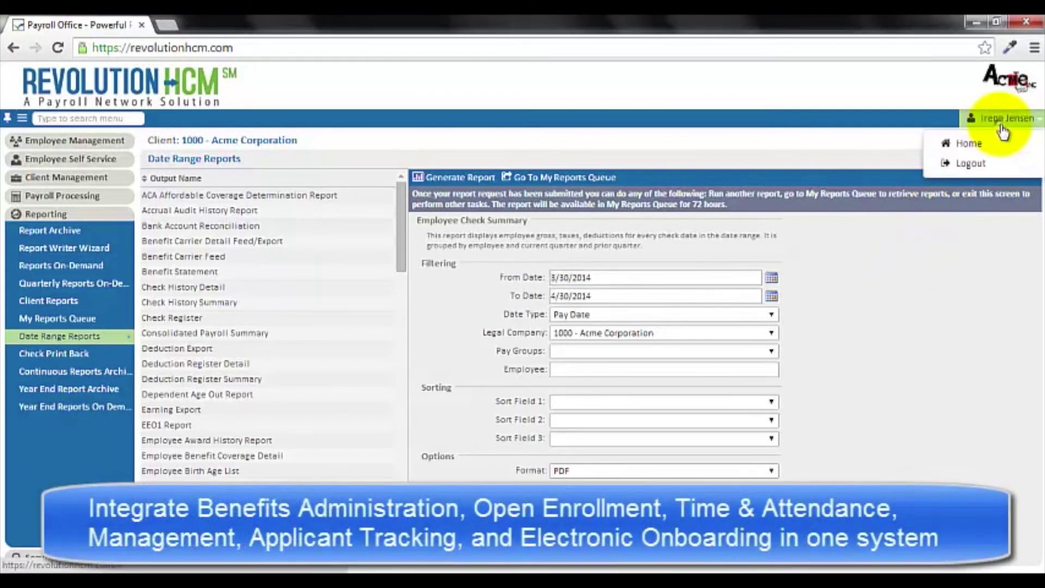
{"action": "left_click", "coordinate": [970, 144]}
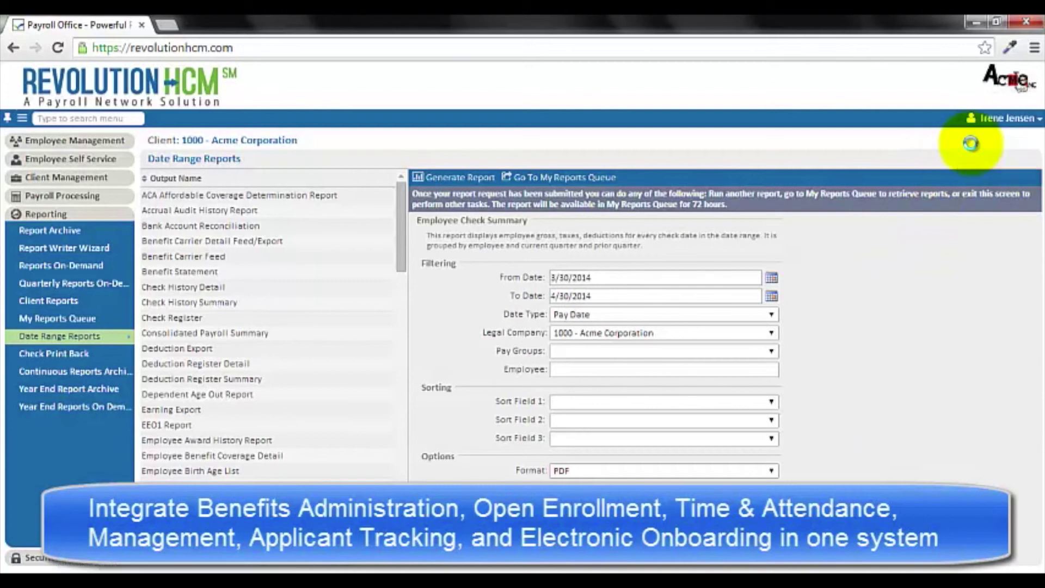